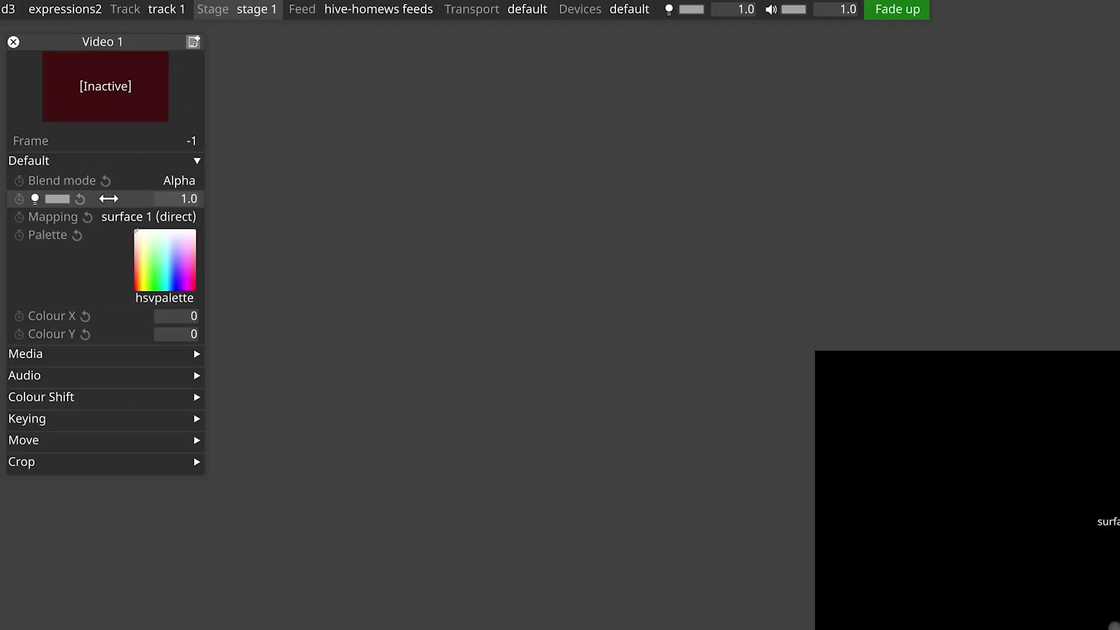
# Step: Open the brightness expression settings of the Video 1 layer
pyautogui.rightClick(110, 198)
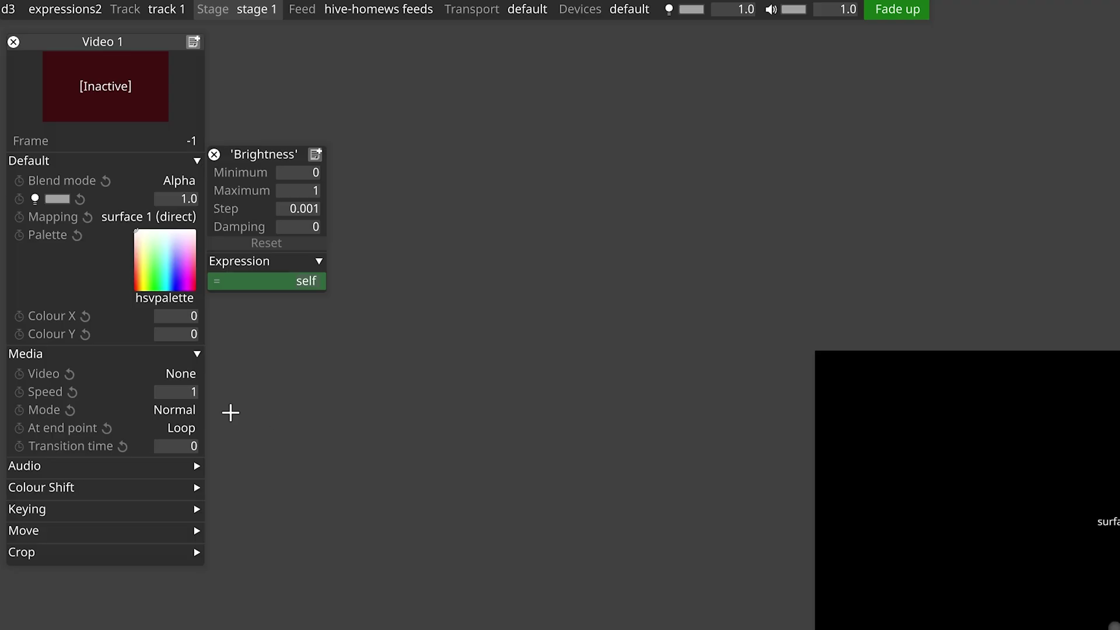
pyautogui.click(134, 374)
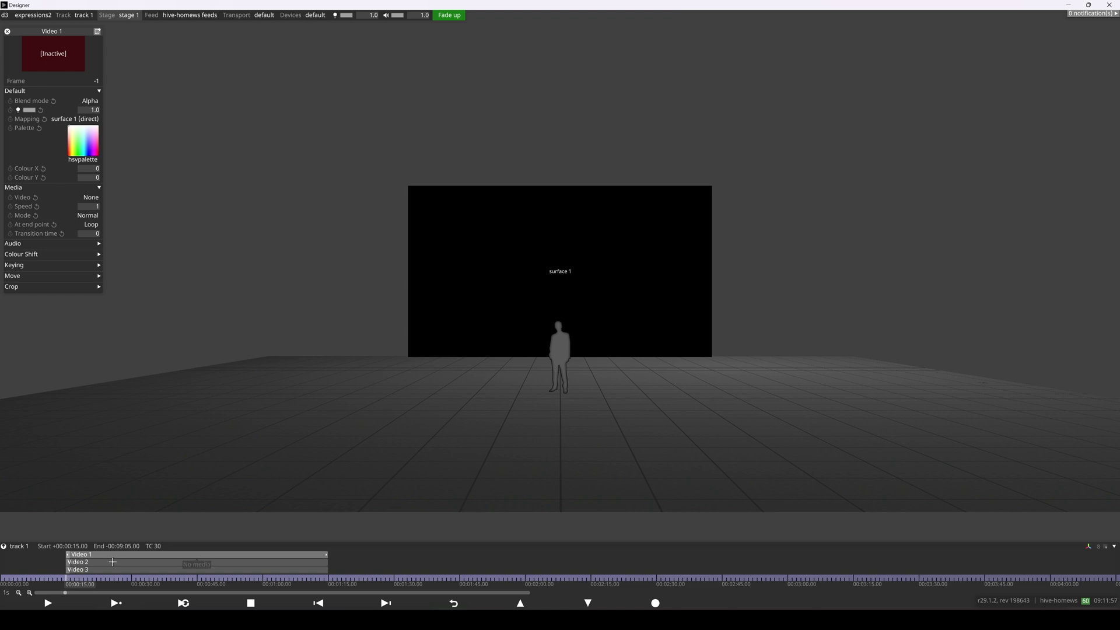
# Step: Open the Video 1, Video 2 and Video 3 layer editors side by side from the timeline
pyautogui.click(113, 561)
pyautogui.click(107, 571)
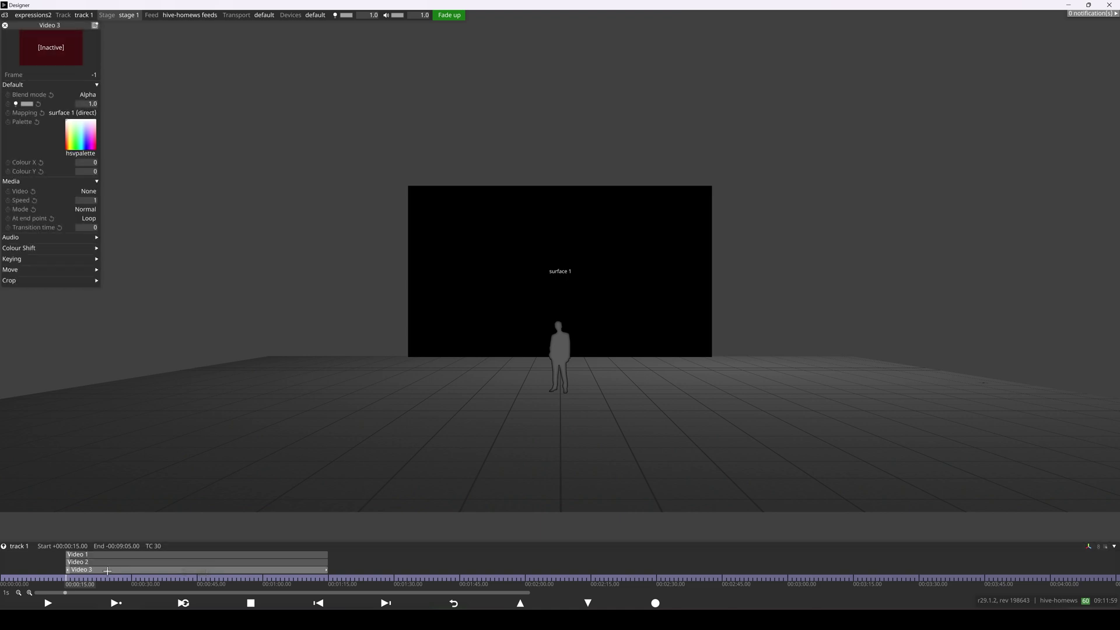
pyautogui.click(111, 555)
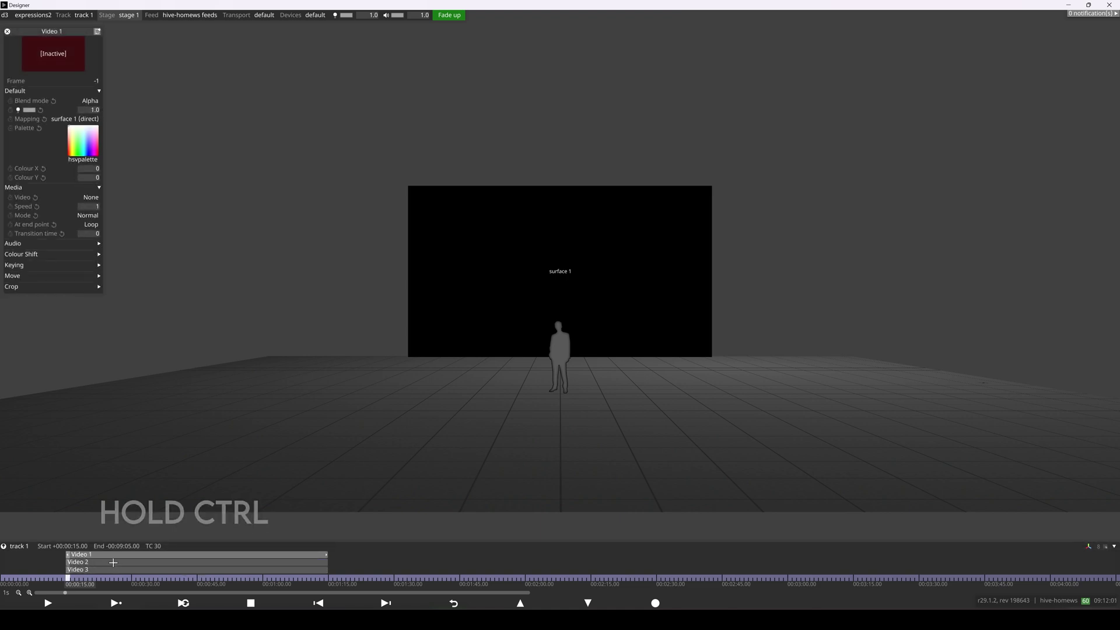
pyautogui.keyDown('ctrl'); pyautogui.click(110, 562); pyautogui.keyUp('ctrl')
pyautogui.keyDown('ctrl'); pyautogui.click(110, 570); pyautogui.keyUp('ctrl')
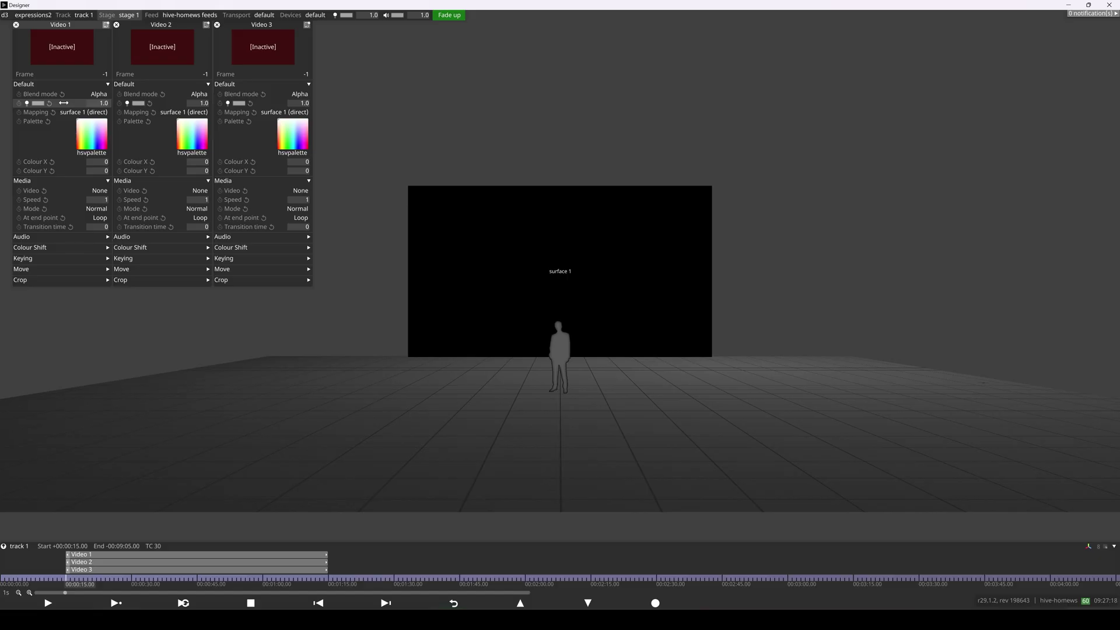
# Step: Link the brightness of Video 2 and Video 3 to the brightness of Video 1
pyautogui.keyDown('alt'); pyautogui.moveTo(64, 103); pyautogui.dragTo(176, 103); pyautogui.keyUp('alt')
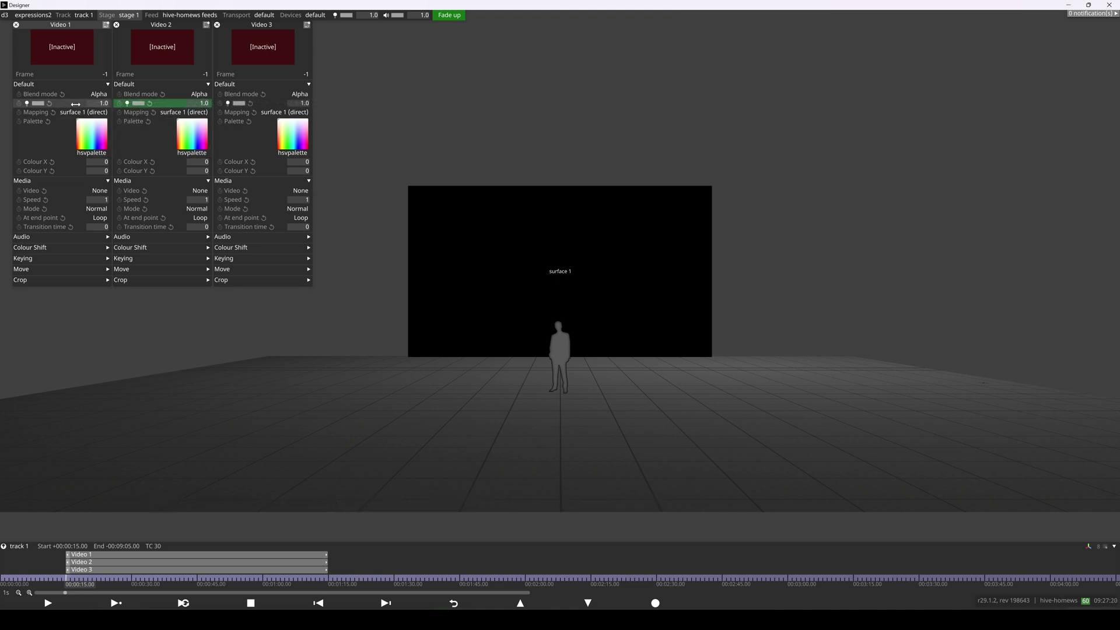
pyautogui.keyDown('alt'); pyautogui.moveTo(75, 103); pyautogui.dragTo(268, 103); pyautogui.keyUp('alt')
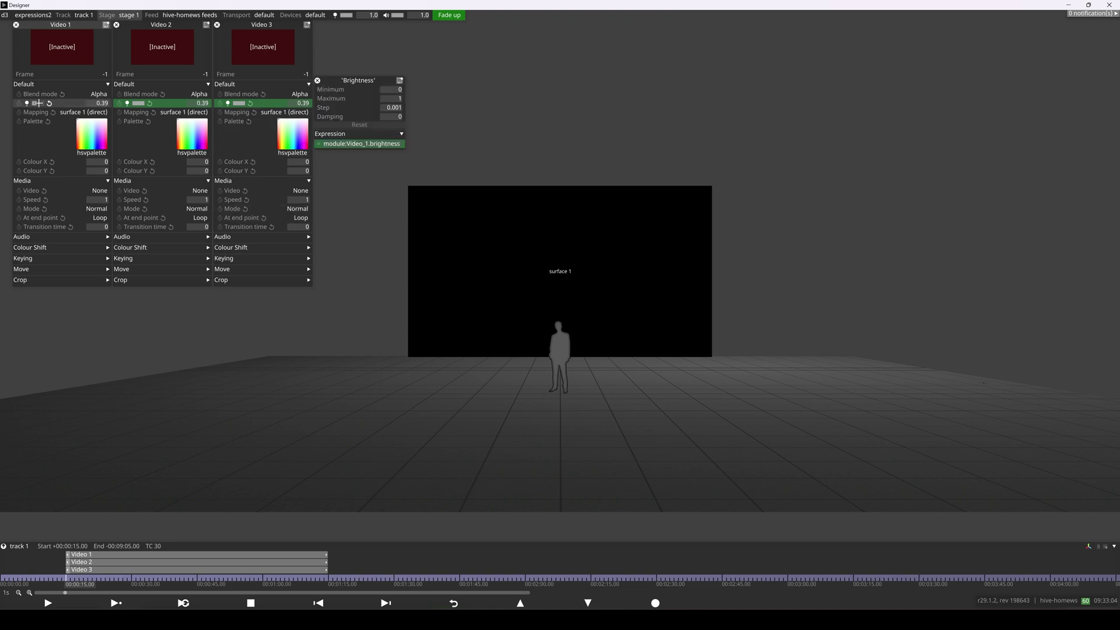
# Step: Adjust Video 1's brightness and keyframe it to alternate between 0 and 1 from 00:00:15 to 00:00:23
pyautogui.moveTo(39, 104); pyautogui.dragTo(72, 105)
pyautogui.click(20, 103)
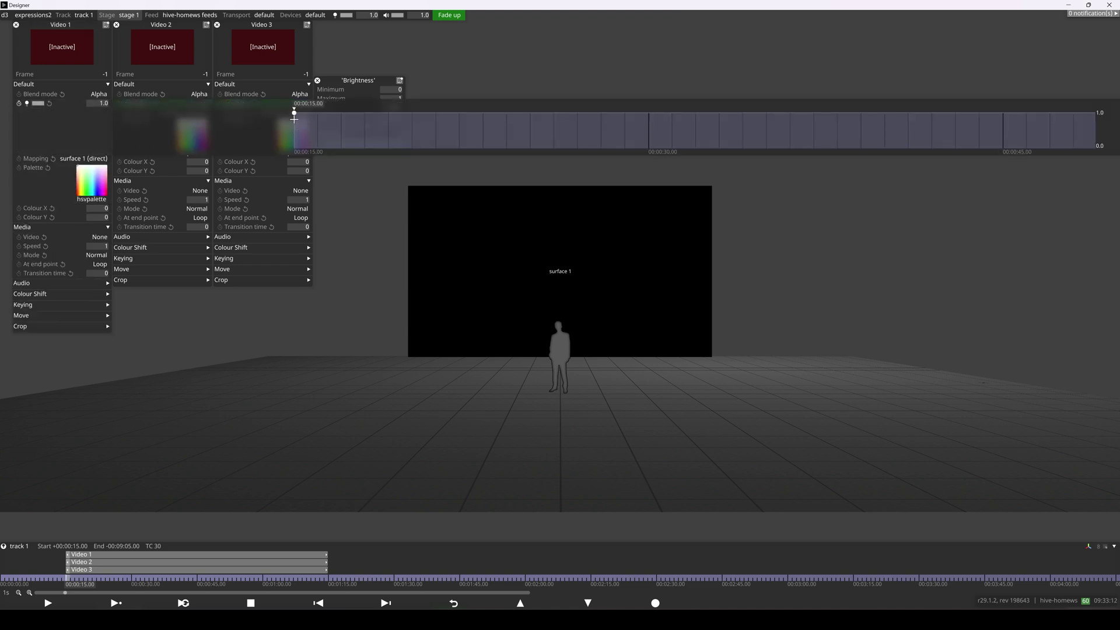
pyautogui.moveTo(294, 115); pyautogui.dragTo(484, 153)
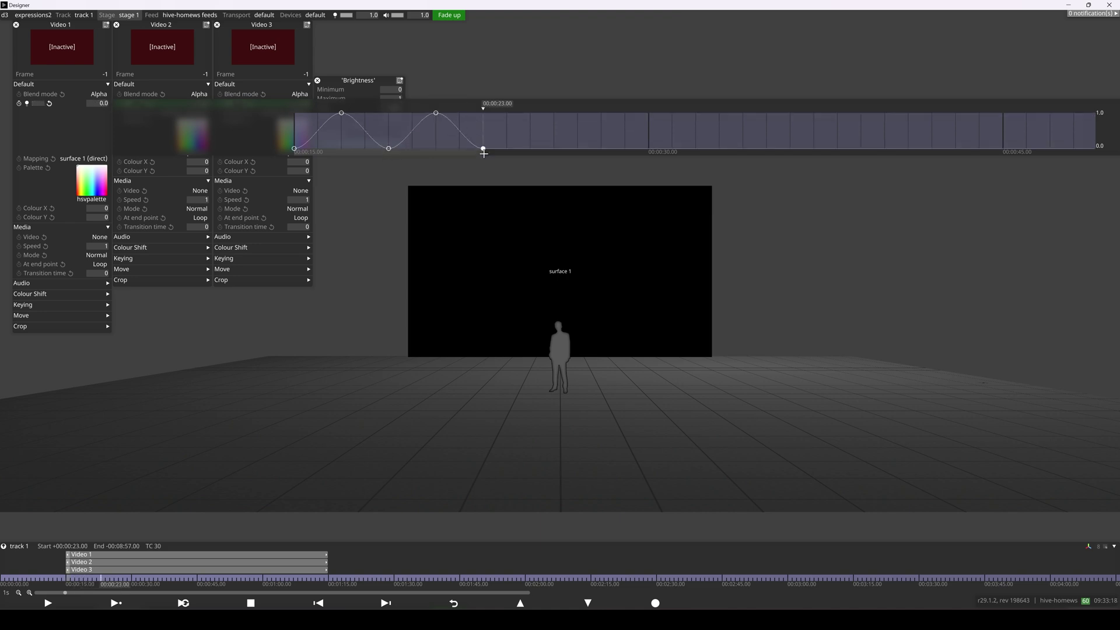
pyautogui.click(54, 110)
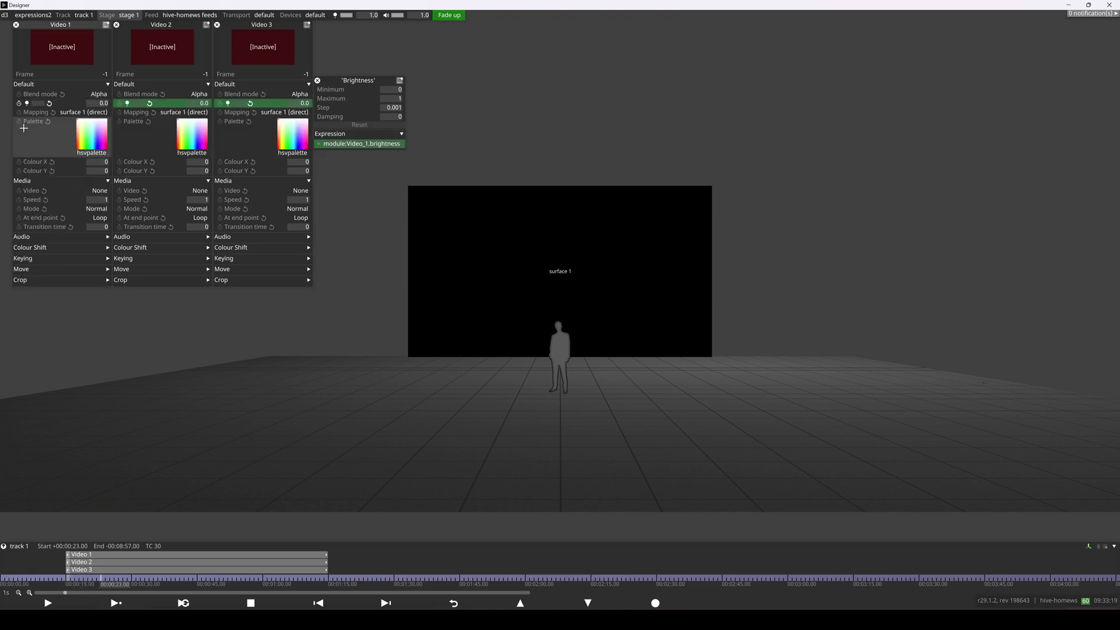
pyautogui.click(70, 582)
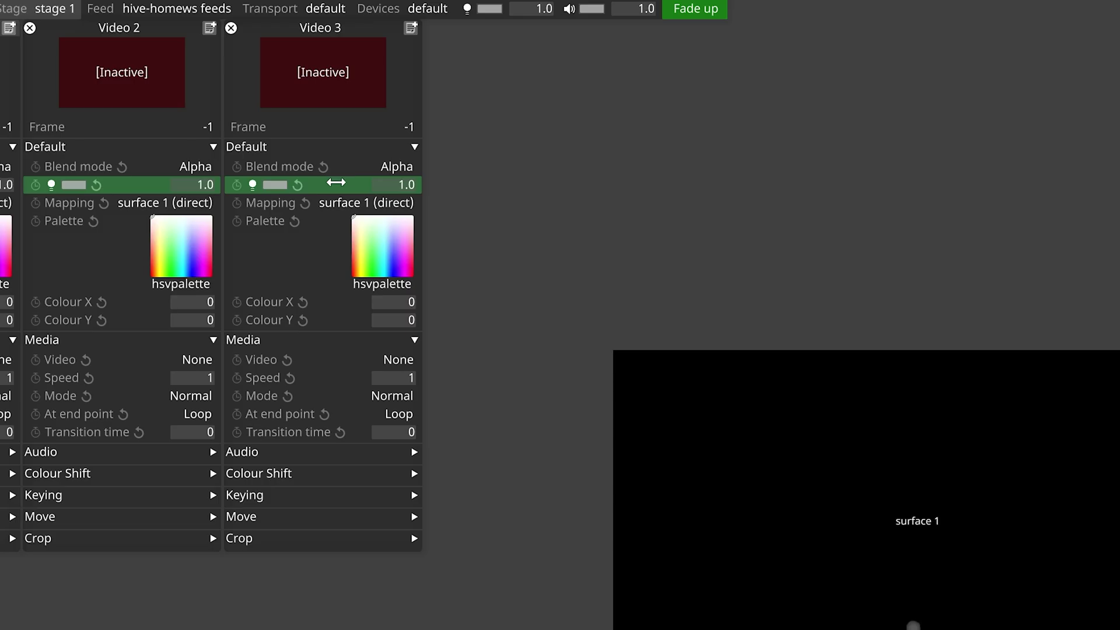
# Step: Open Video 3's brightness settings to examine its linked expression
pyautogui.rightClick(332, 185)
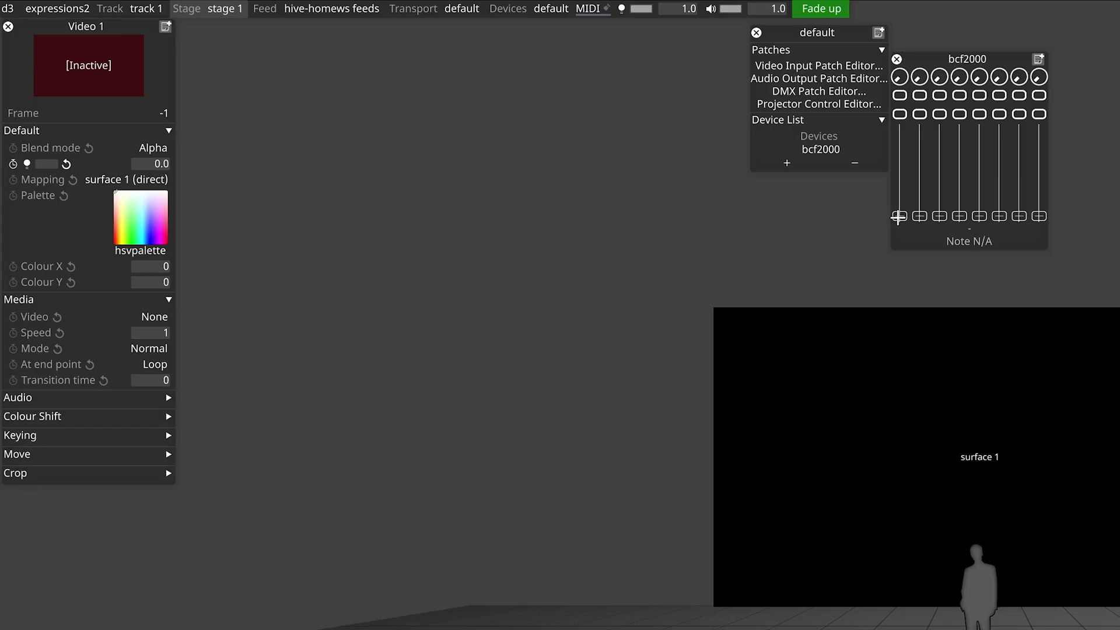
# Step: Link Video 1's brightness to the first fader of the bcf2000 MIDI device
pyautogui.moveTo(899, 216); pyautogui.dragTo(82, 164)
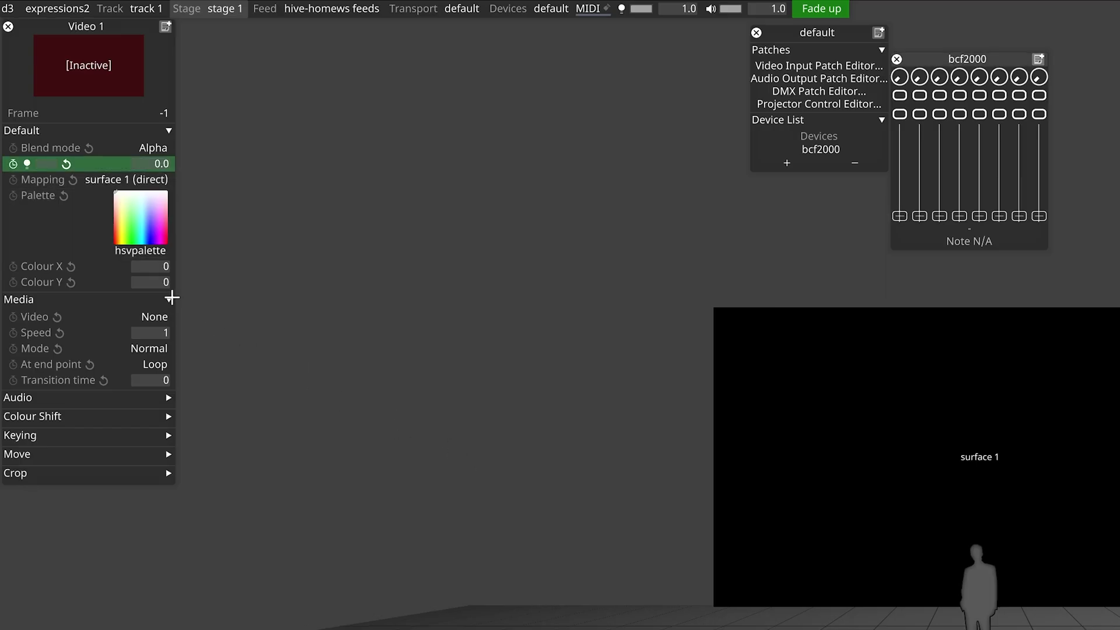
pyautogui.click(93, 164)
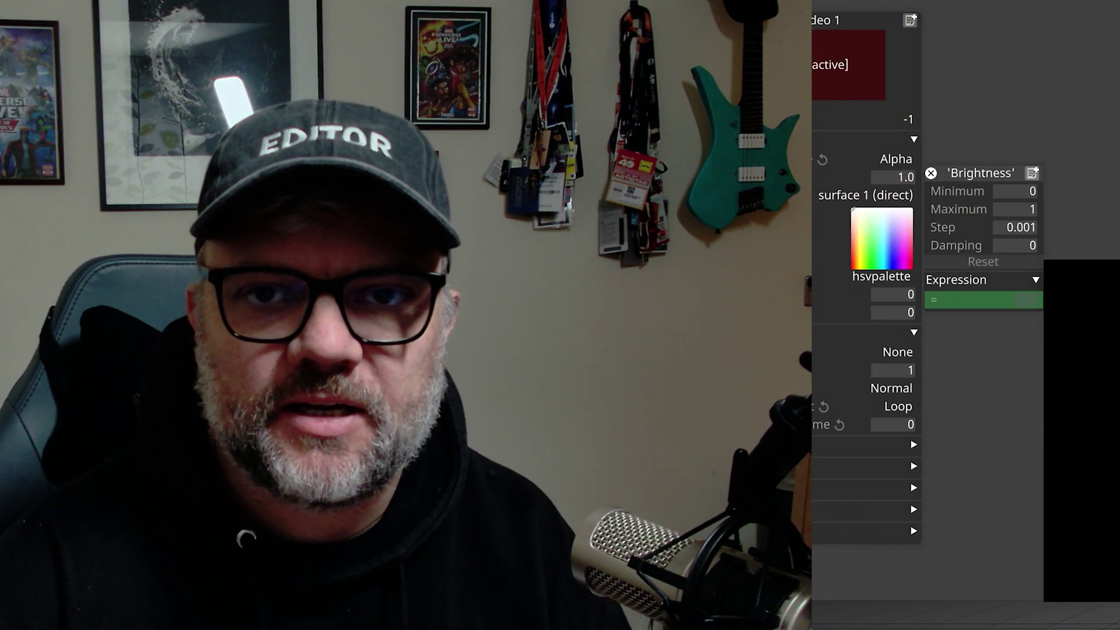
# Step: Set Video 1's brightness expression to myvariablename=self
pyautogui.write('myvariable')
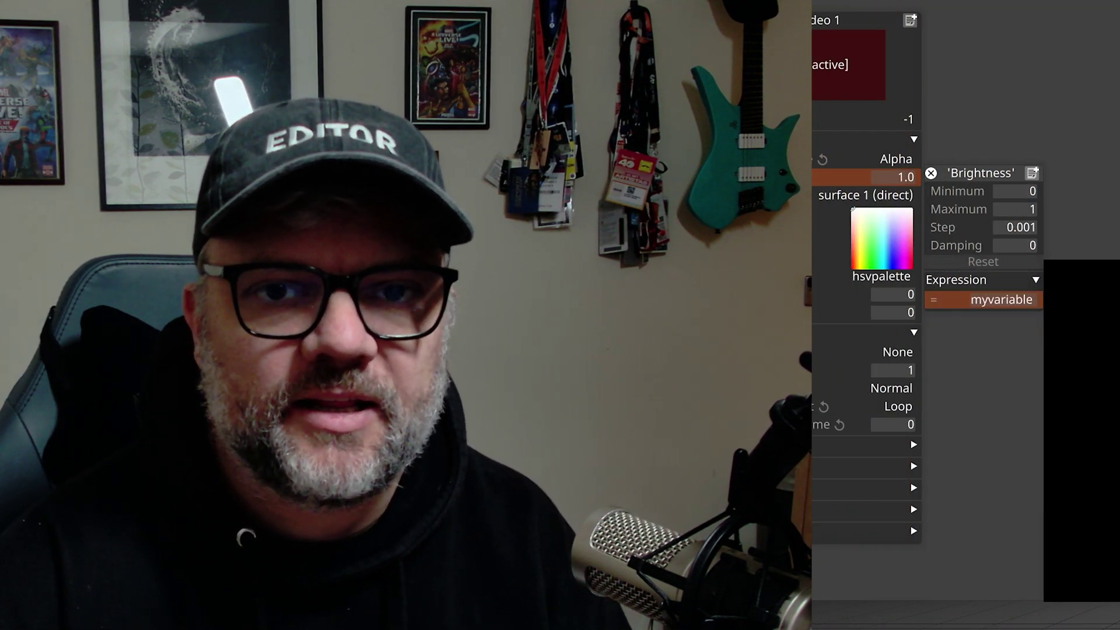
pyautogui.write('name=sel')
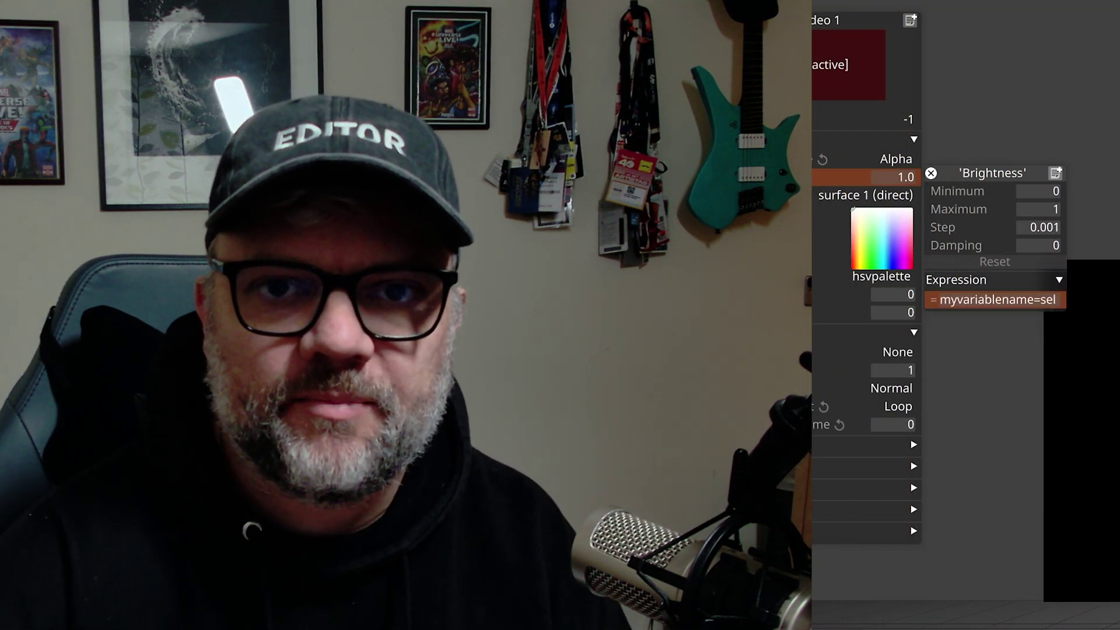
pyautogui.write('f')
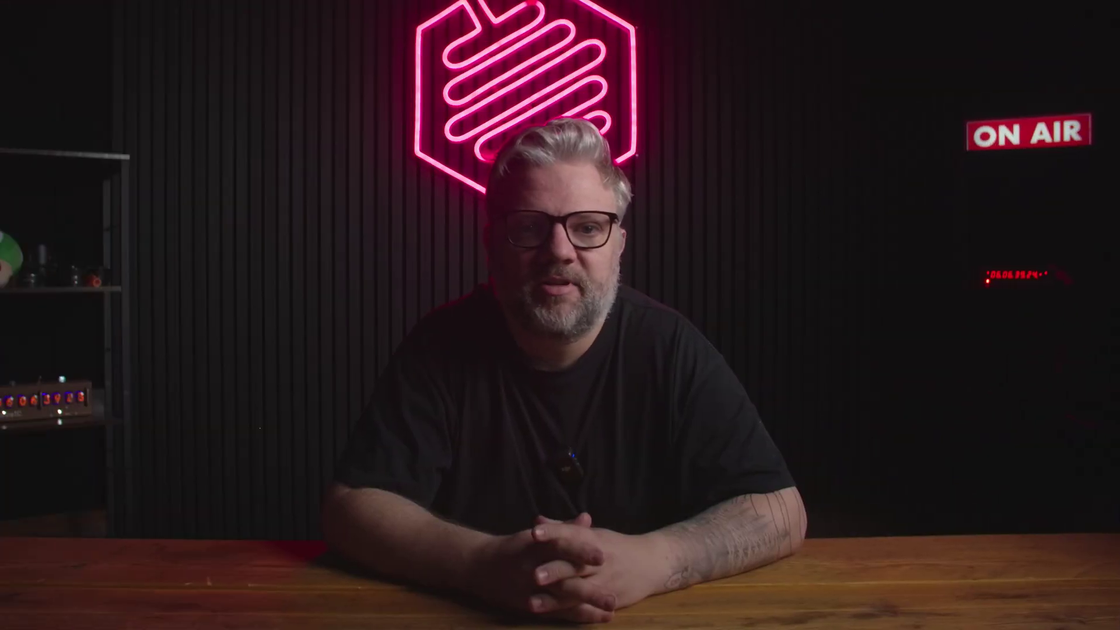
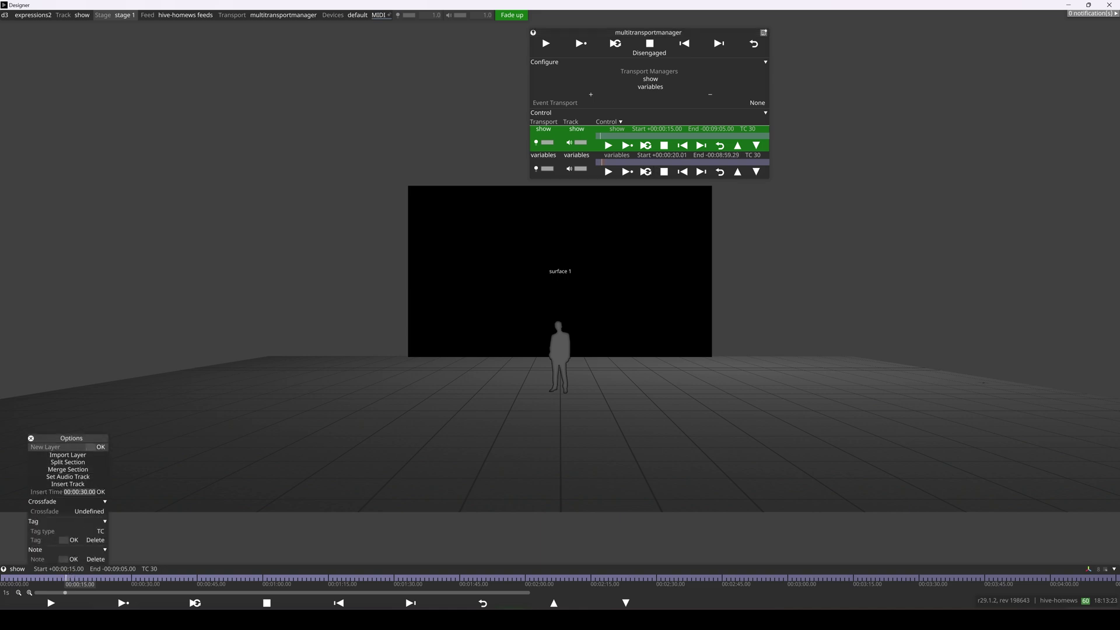
# Step: Add a Video layer to the show track and assign ada.jpg as its media
pyautogui.click(90, 448)
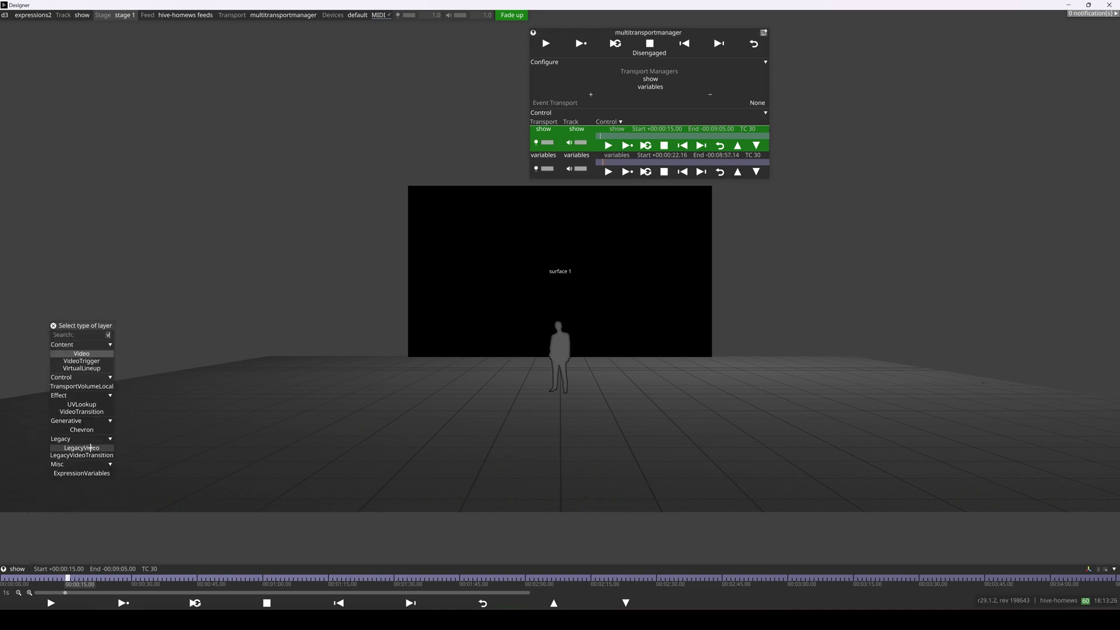
pyautogui.rightClick(83, 580)
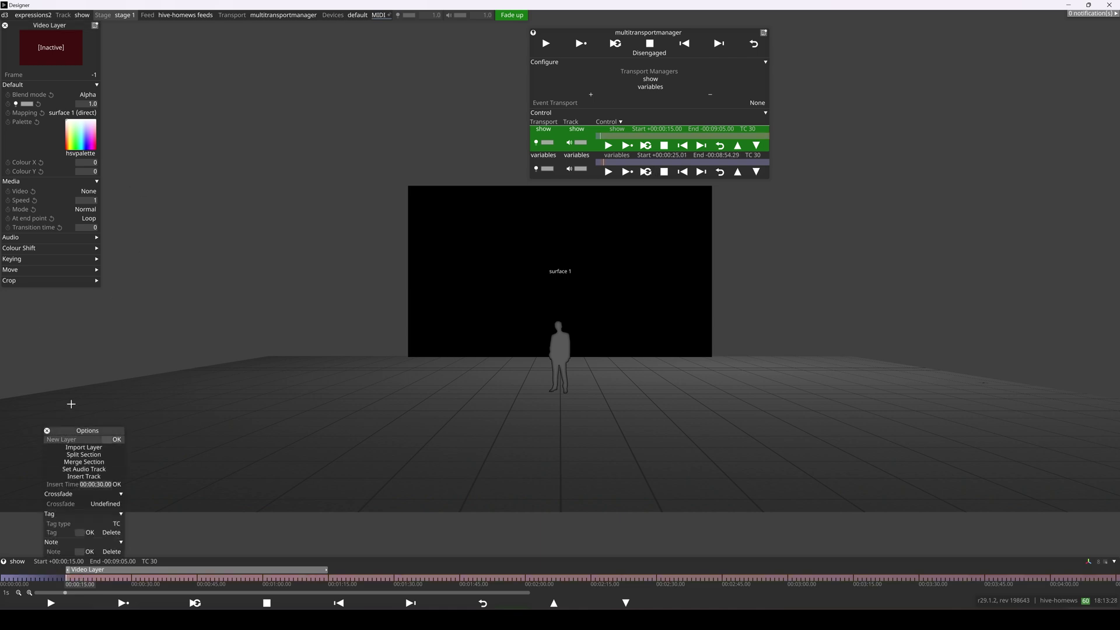
pyautogui.click(87, 191)
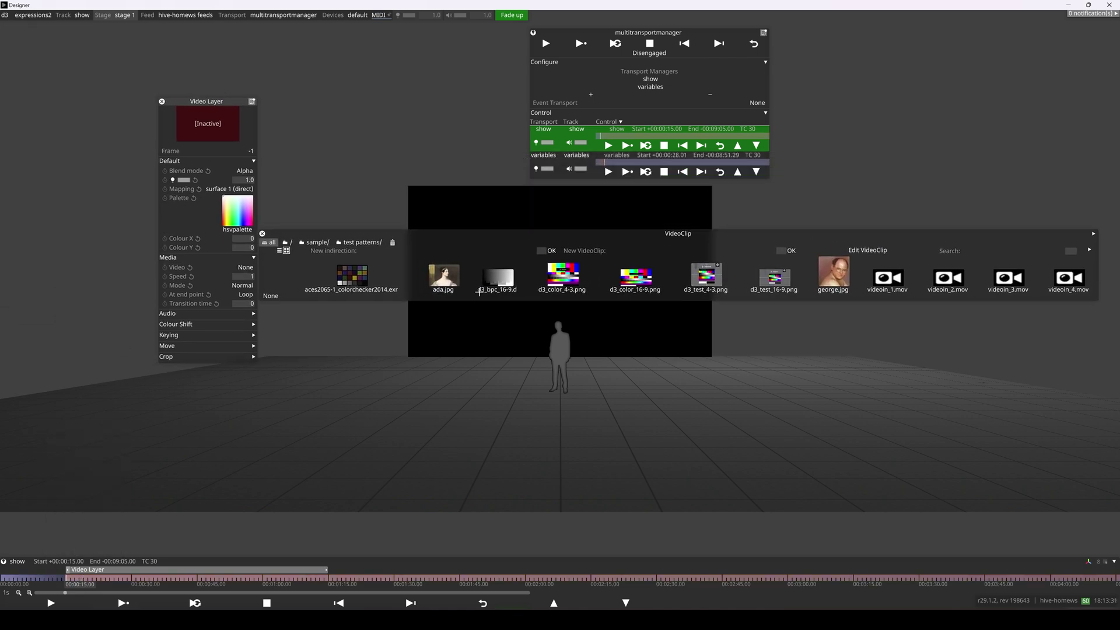
pyautogui.click(445, 289)
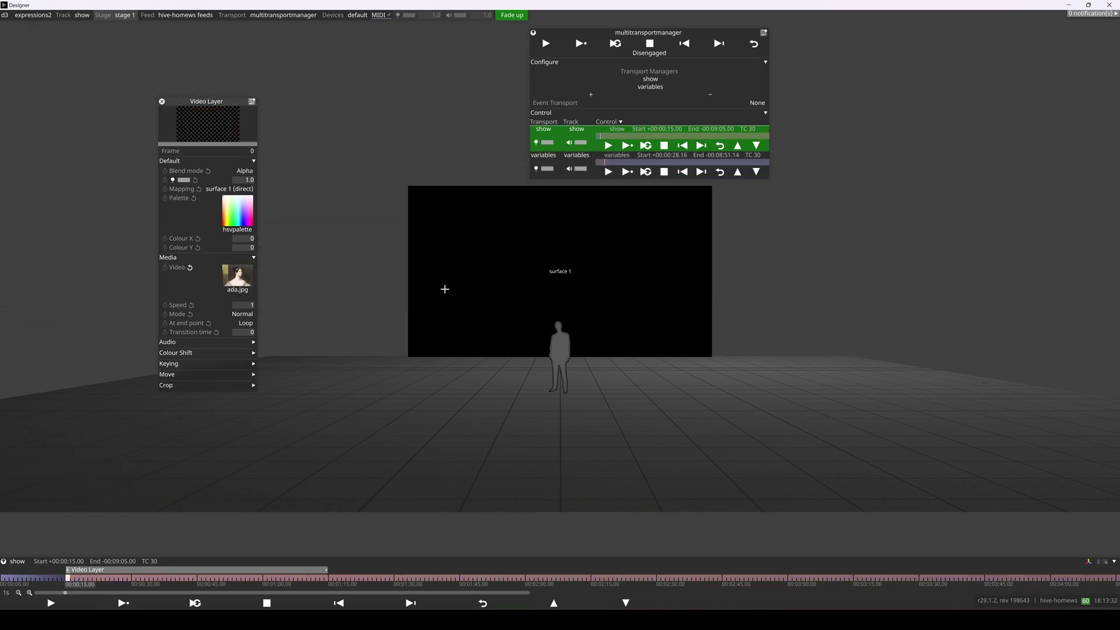
# Step: Set the new video layer's brightness expression to myvariablename
pyautogui.rightClick(219, 180)
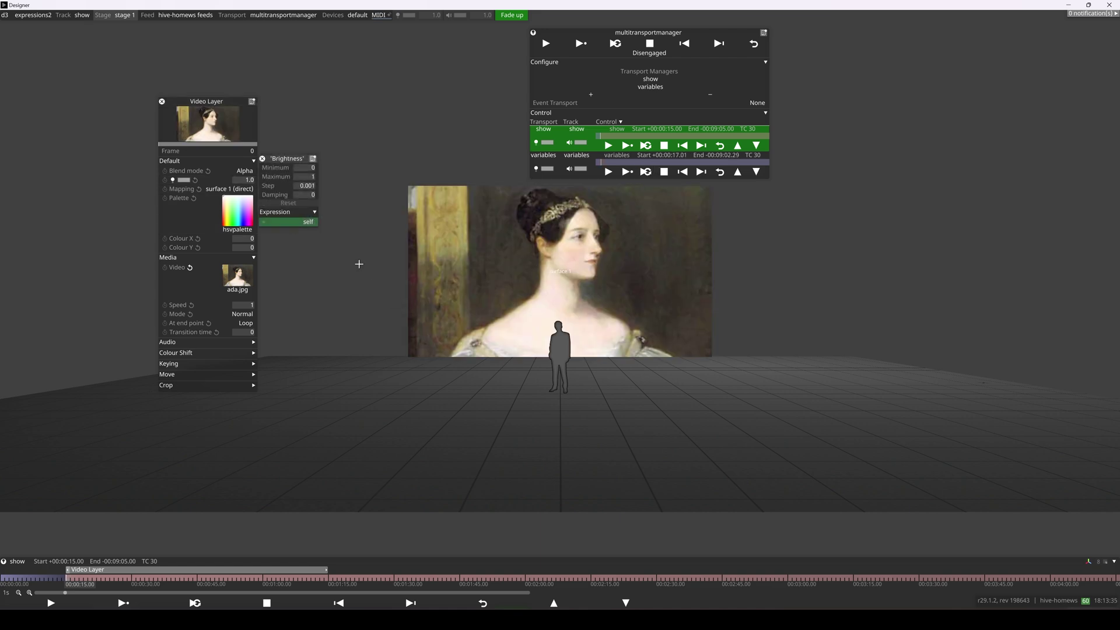
pyautogui.write('my')
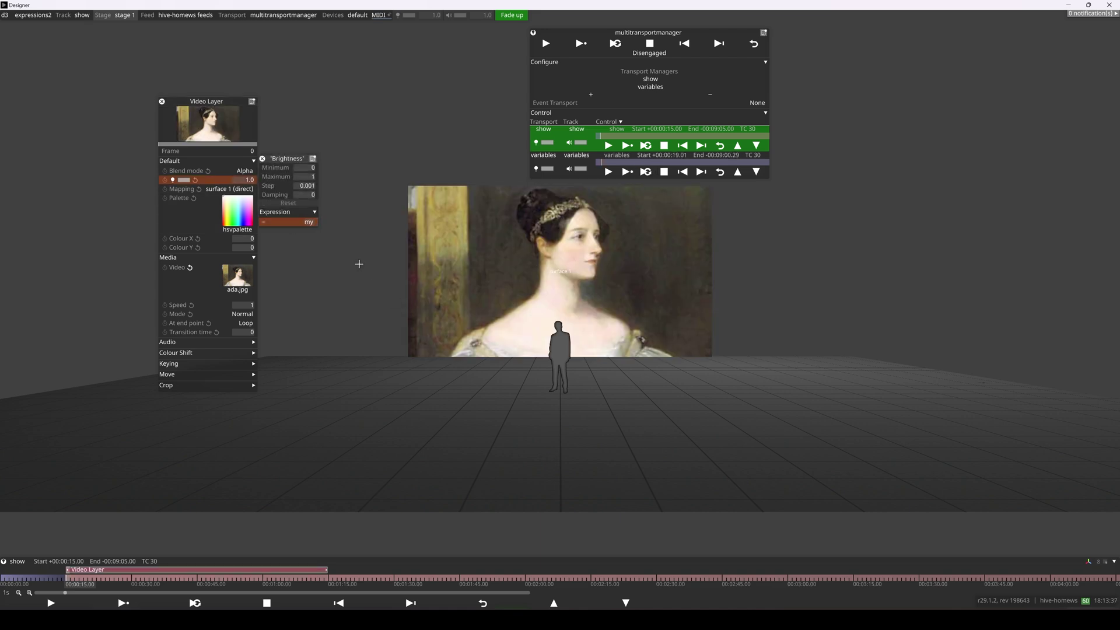
pyautogui.write('variablename')
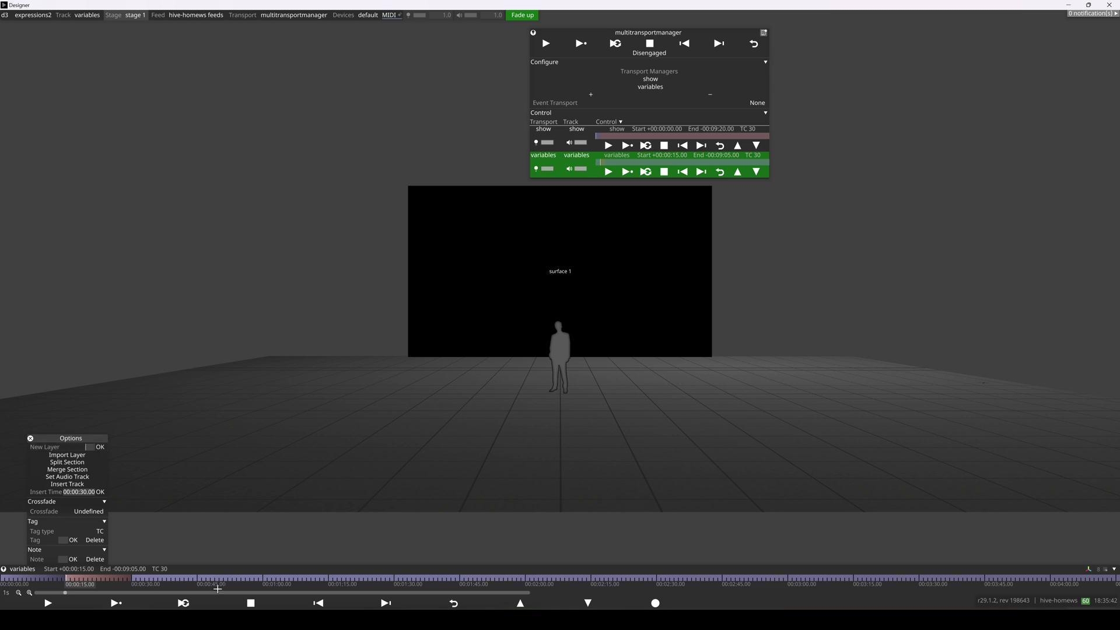
# Step: Add an ExpressionVariables layer to the variables track and create a Float variable in it named myvariablename
pyautogui.click(102, 444)
pyautogui.write('var')
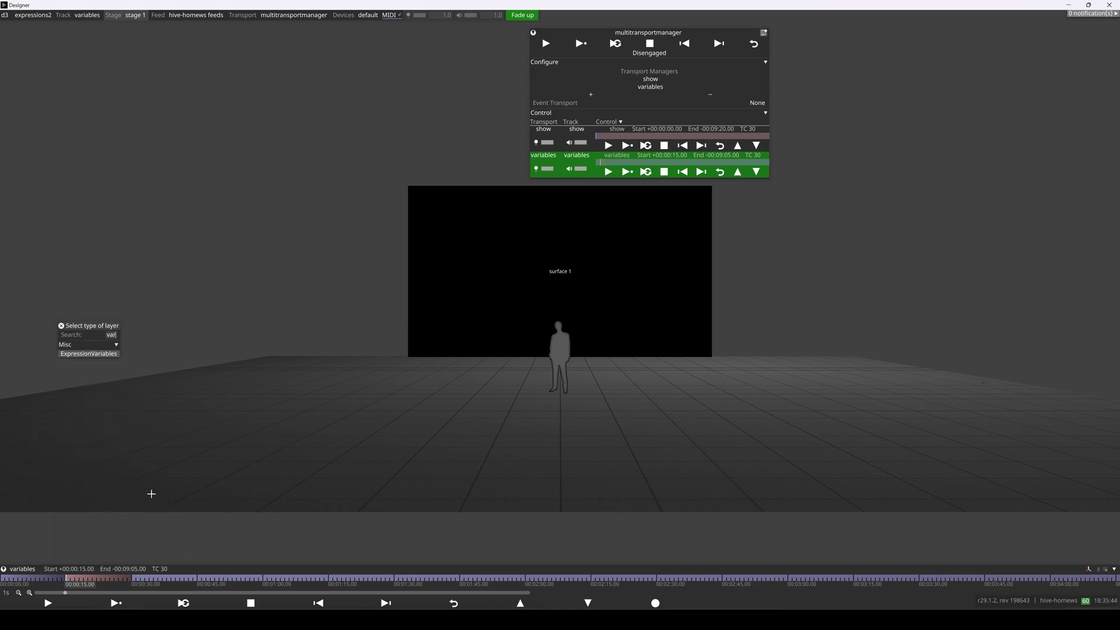
pyautogui.click(83, 354)
pyautogui.click(21, 59)
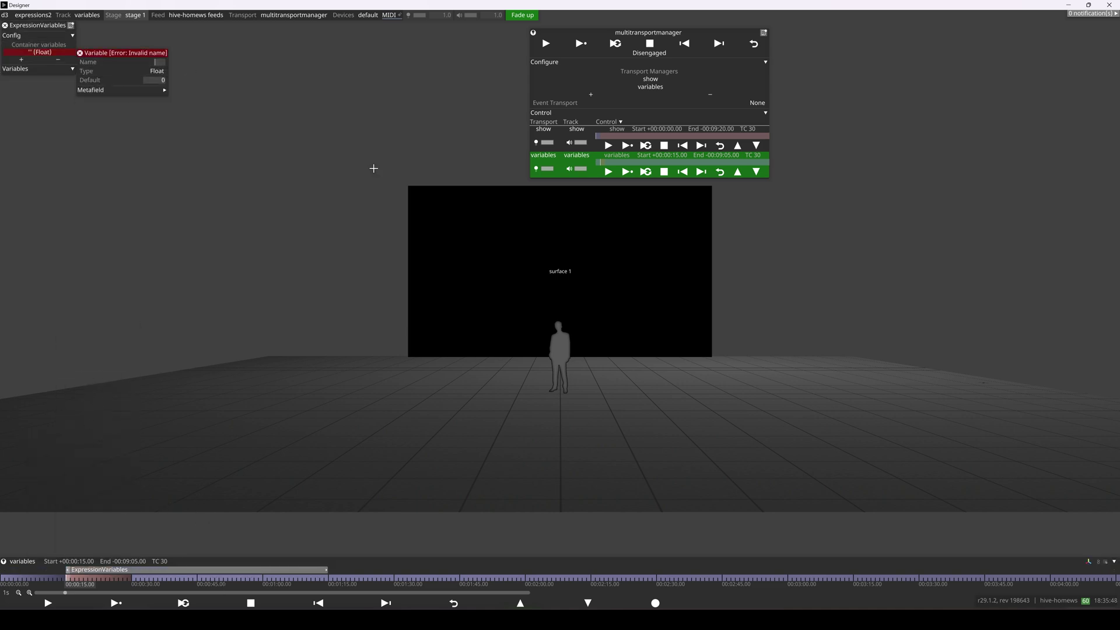
pyautogui.write('myvariablename')
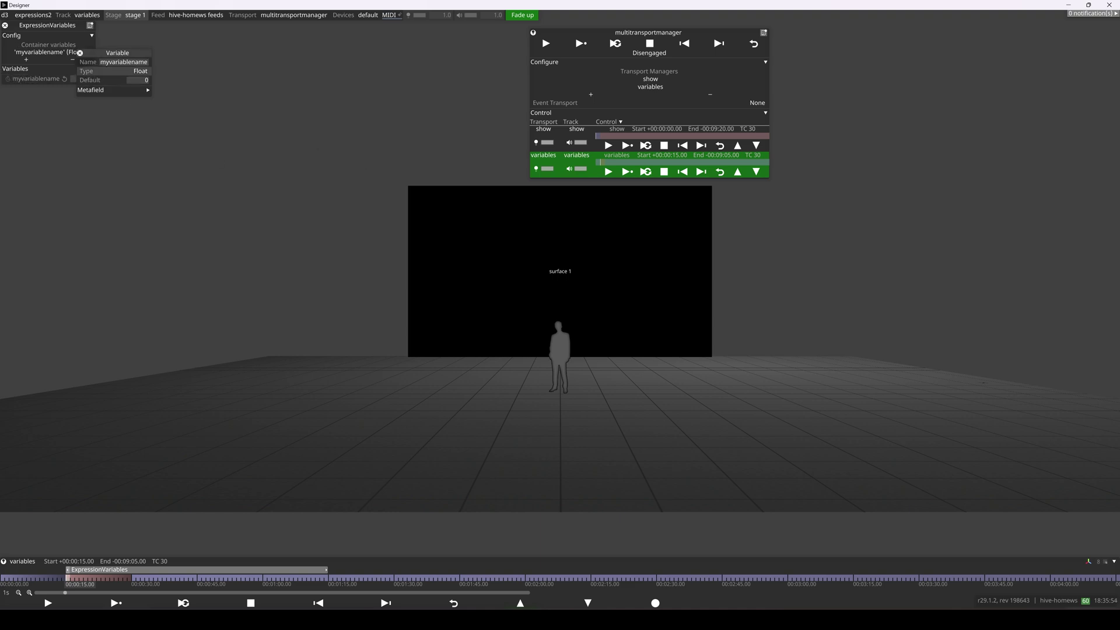
# Step: Set myvariablename's maximum to 1 and keyframe it to alternate between 0 and 1 from 00:00:15 to 00:00:29
pyautogui.moveTo(67, 95); pyautogui.dragTo(41, 151)
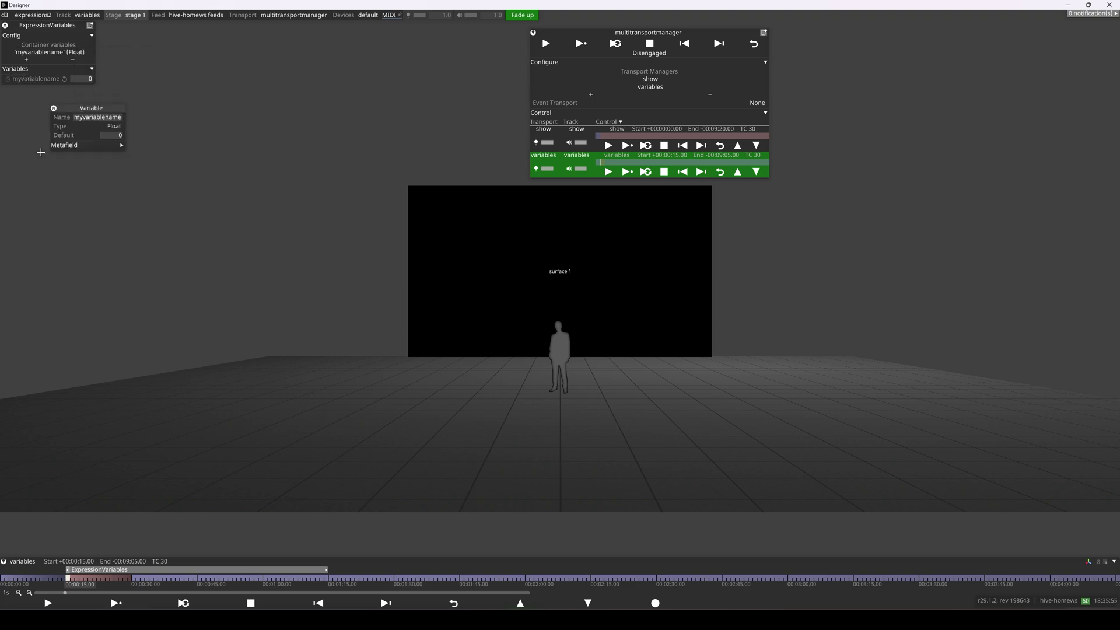
pyautogui.click(35, 78)
pyautogui.rightClick(35, 78)
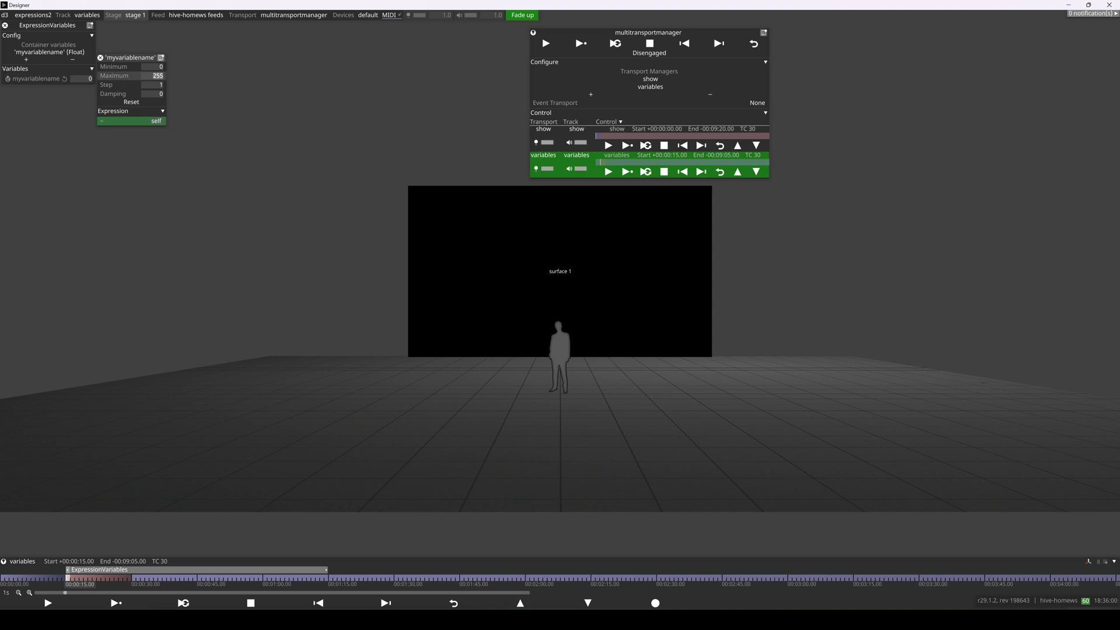
pyautogui.click(35, 78)
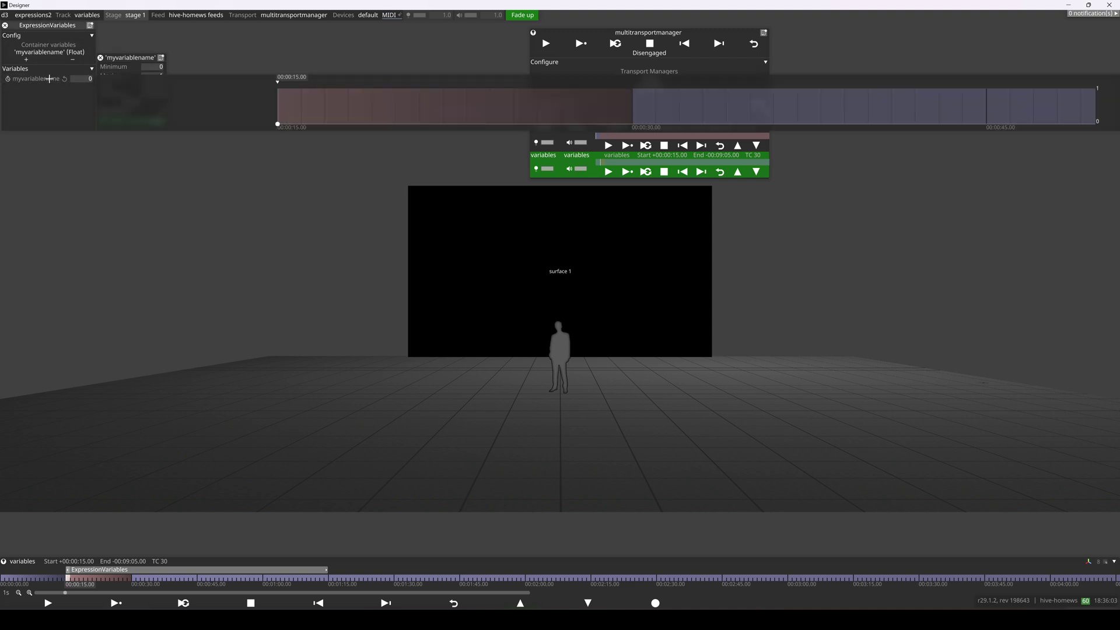
pyautogui.moveTo(303, 120); pyautogui.dragTo(303, 78)
pyautogui.click(326, 126)
pyautogui.moveTo(350, 126); pyautogui.dragTo(608, 124)
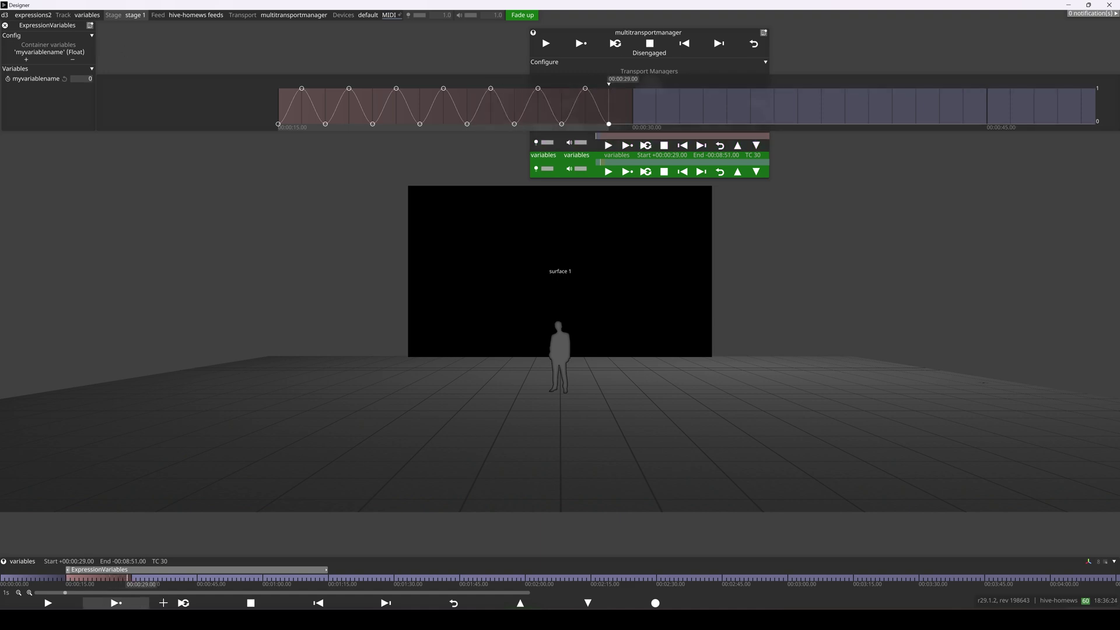
# Step: Play the variables track and make the show transport active in the multitransportmanager
pyautogui.press('F3')
pyautogui.click(496, 77)
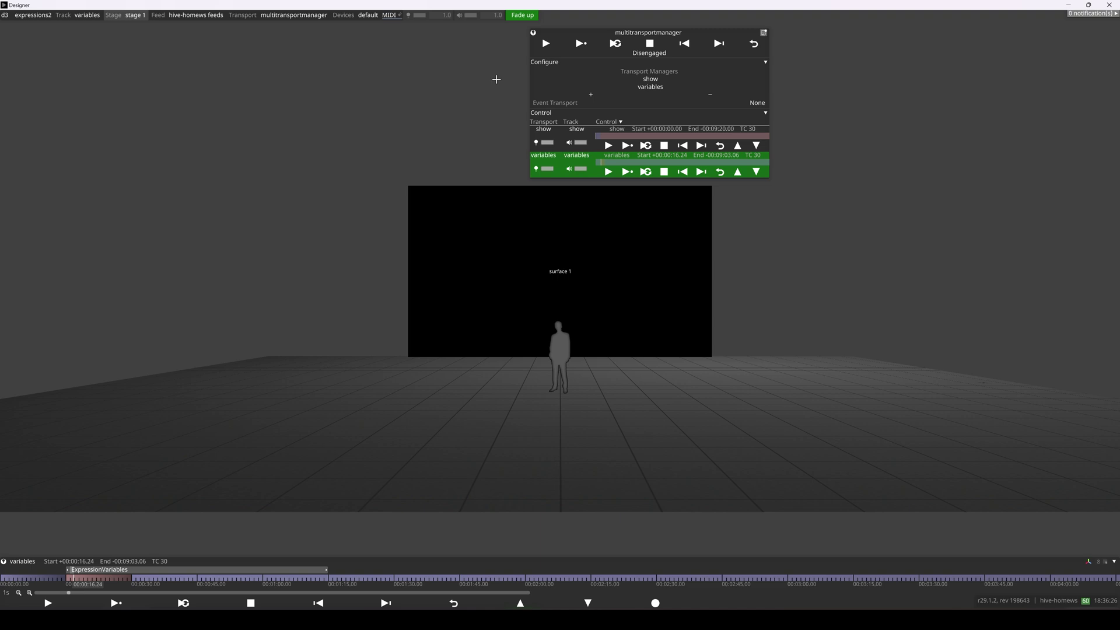
pyautogui.click(549, 132)
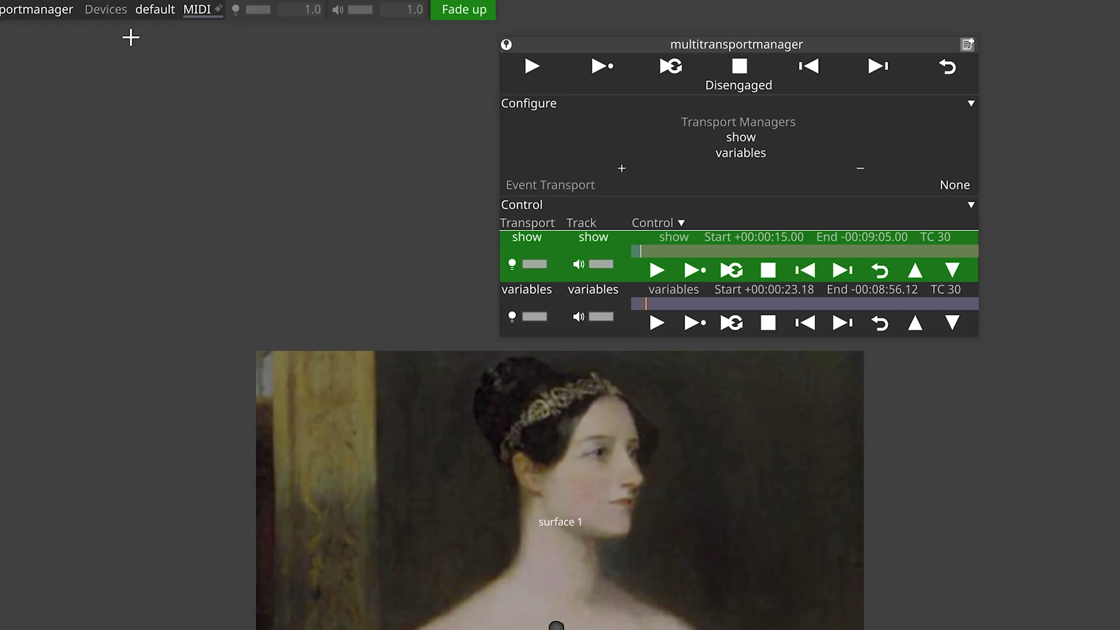
# Step: Add a new device named ExpVDevice of type ExpressionVariablesDevice to the default device list
pyautogui.click(140, 10)
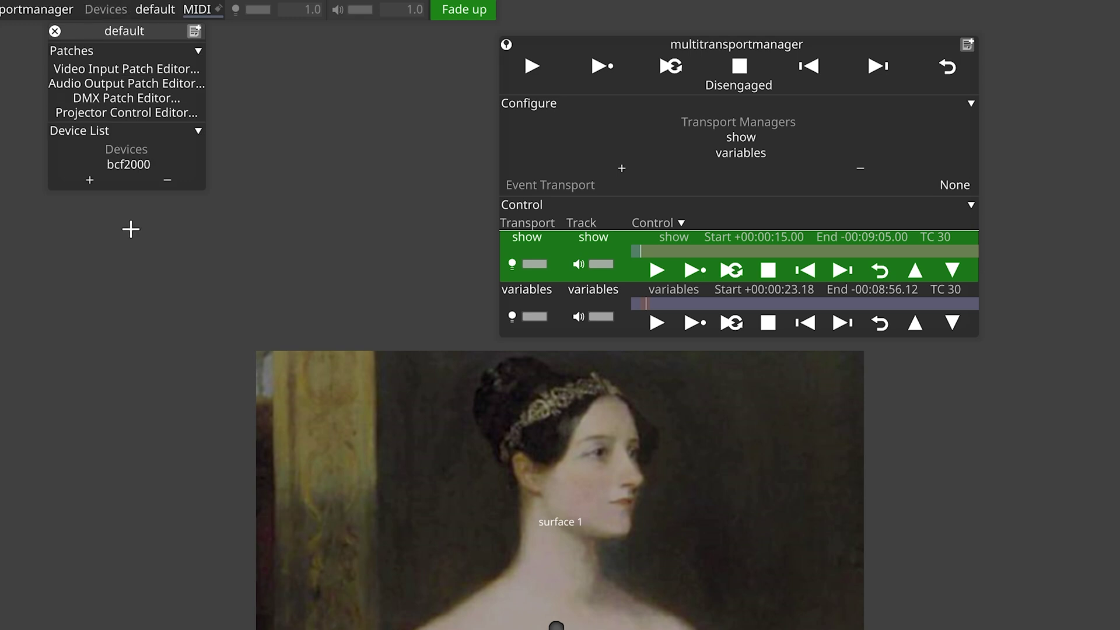
pyautogui.click(91, 180)
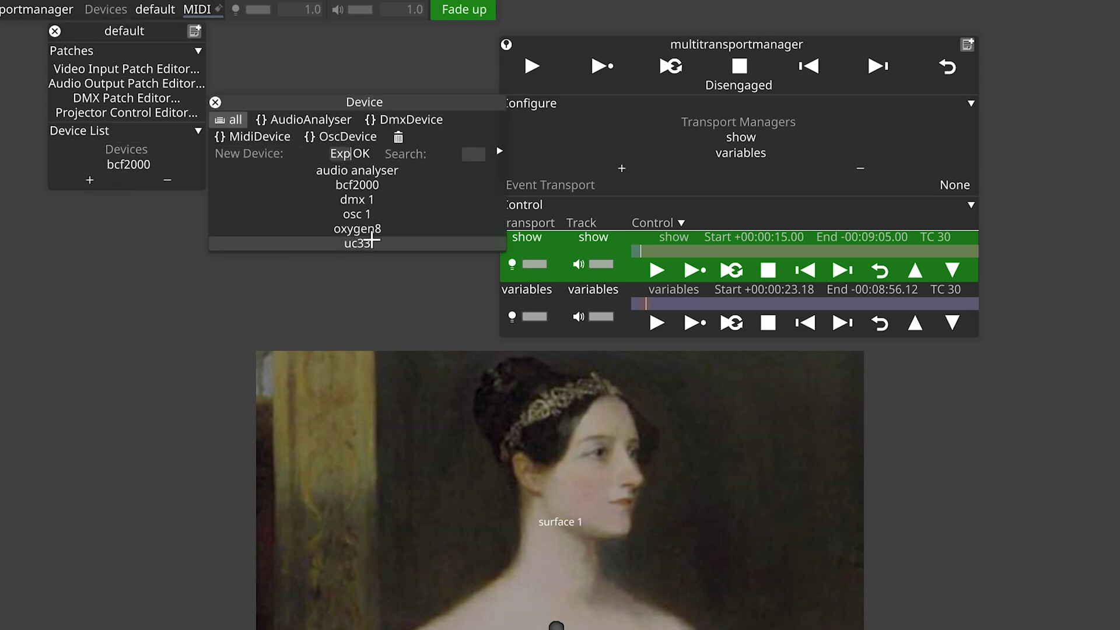
pyautogui.write('vice')
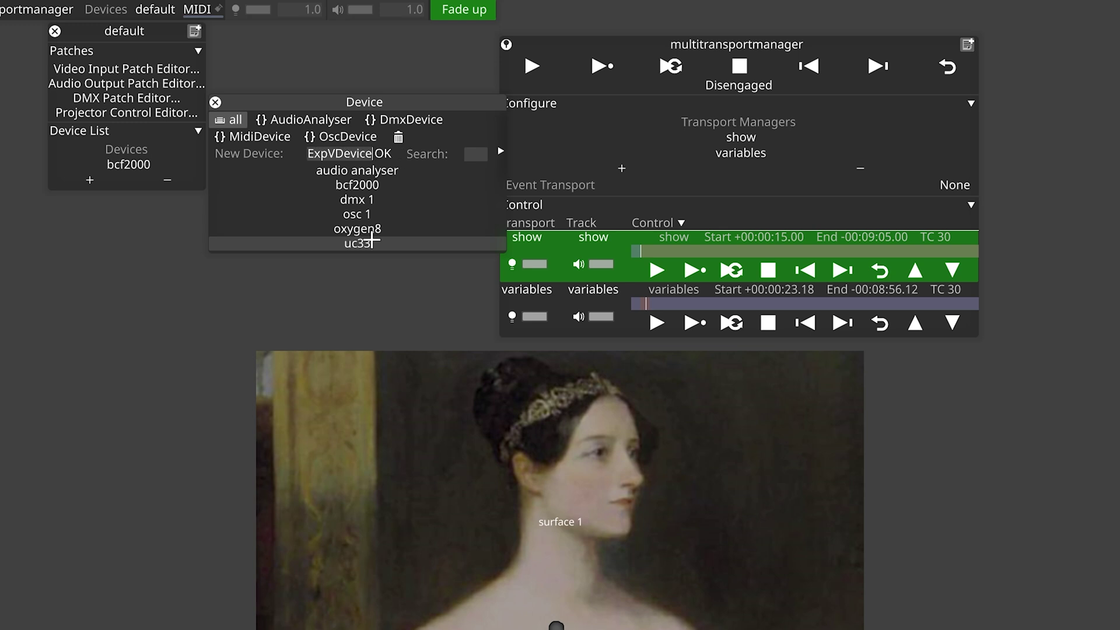
pyautogui.press('Return')
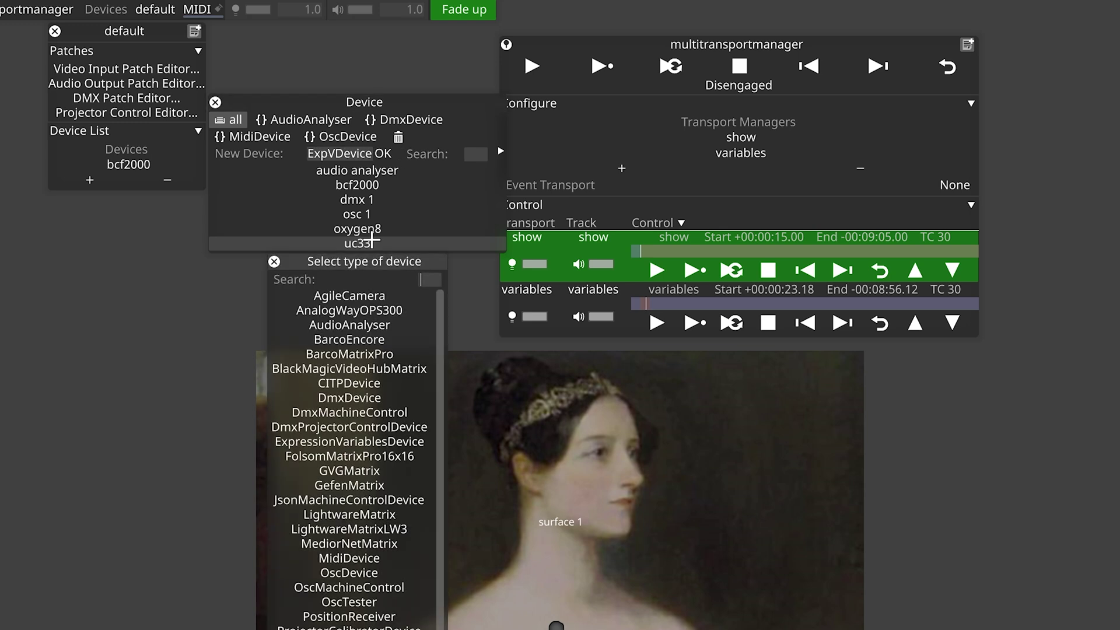
pyautogui.write('exp')
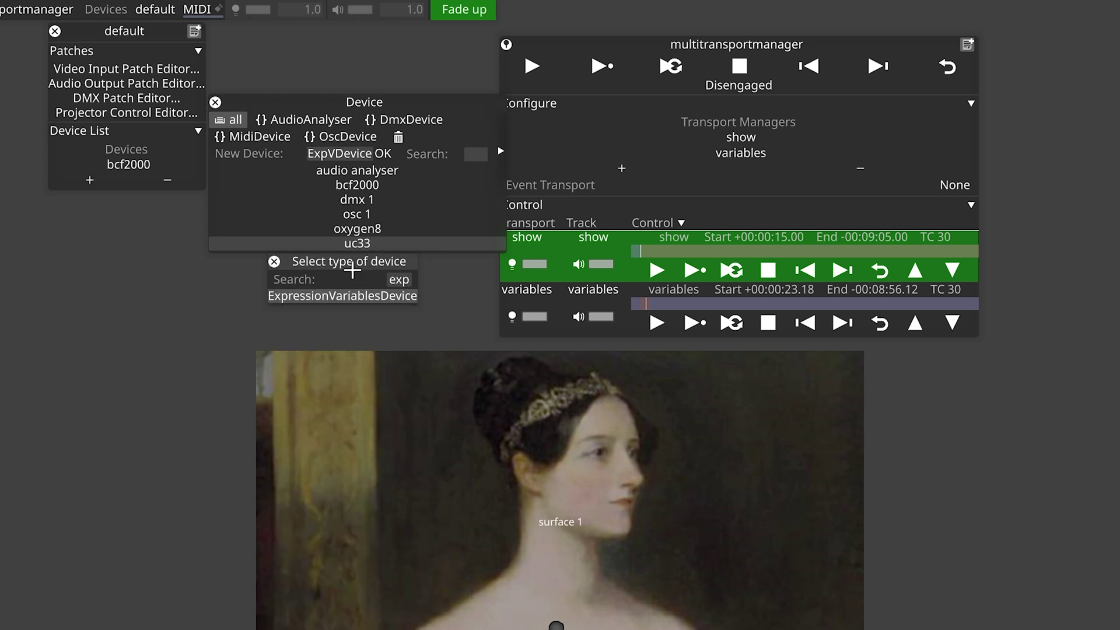
pyautogui.click(369, 296)
pyautogui.moveTo(272, 108); pyautogui.dragTo(205, 324)
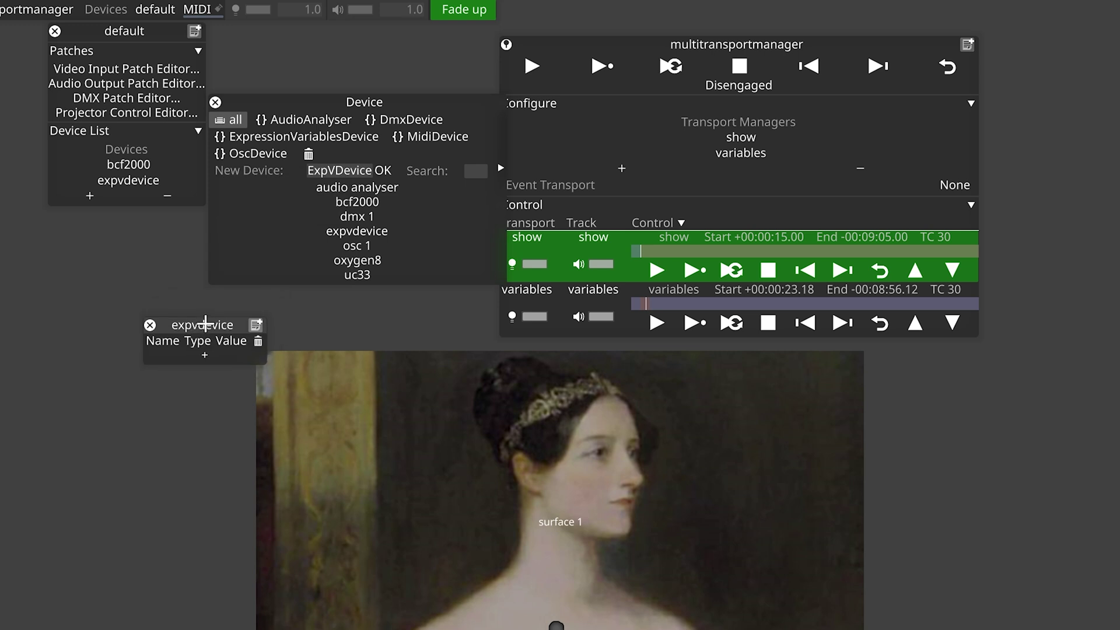
# Step: Create a Float variable named myothervariable in the expvdevice and set its value to 27
pyautogui.click(205, 356)
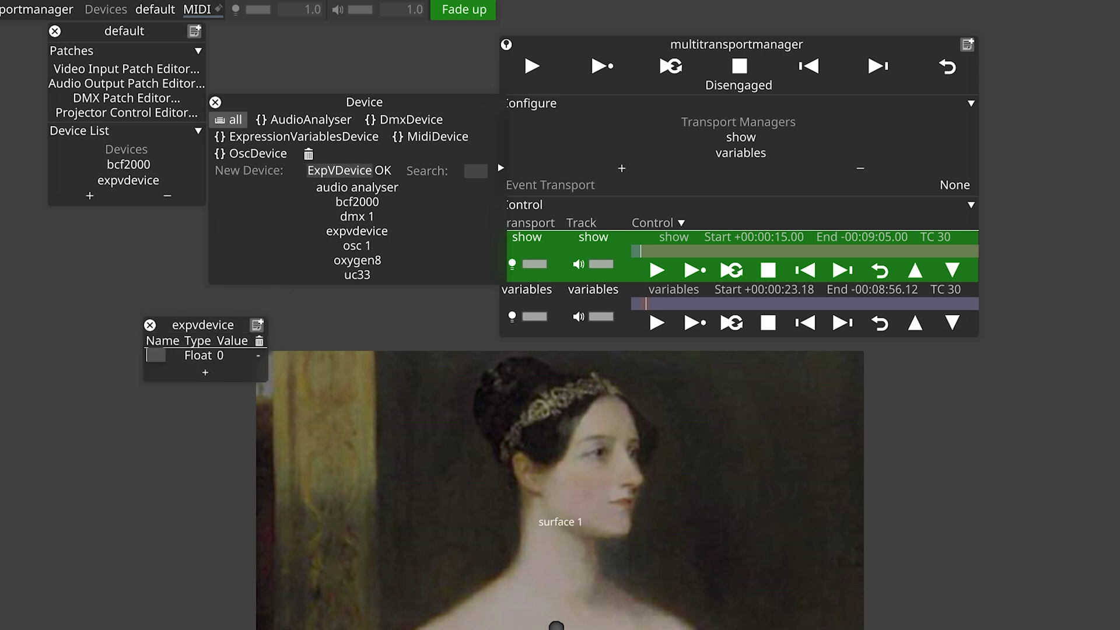
pyautogui.write('myothervariable')
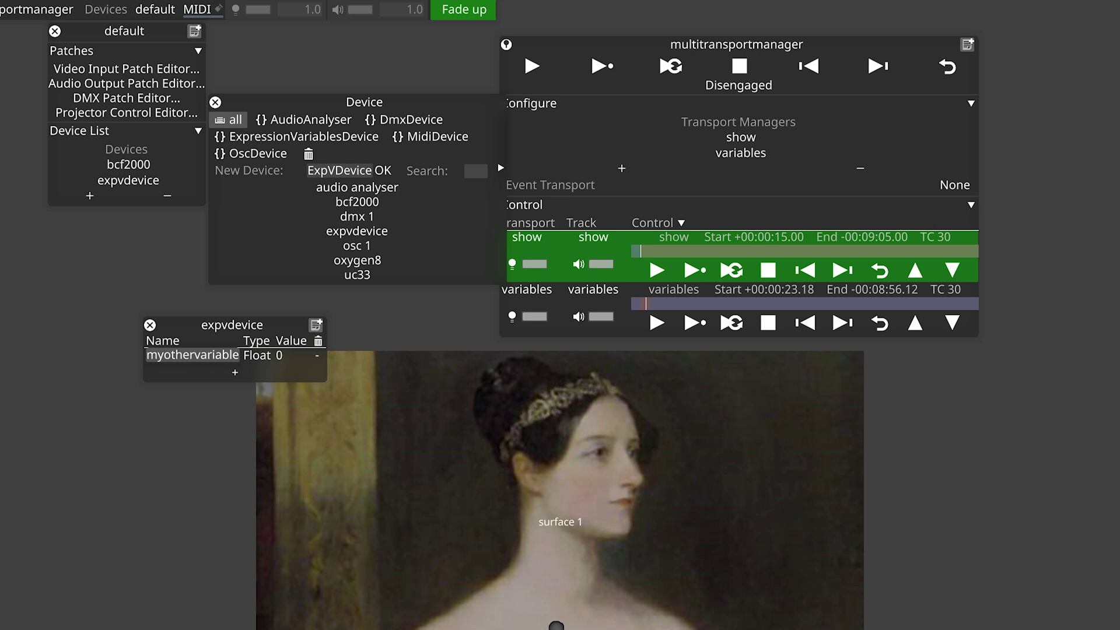
pyautogui.press('Return')
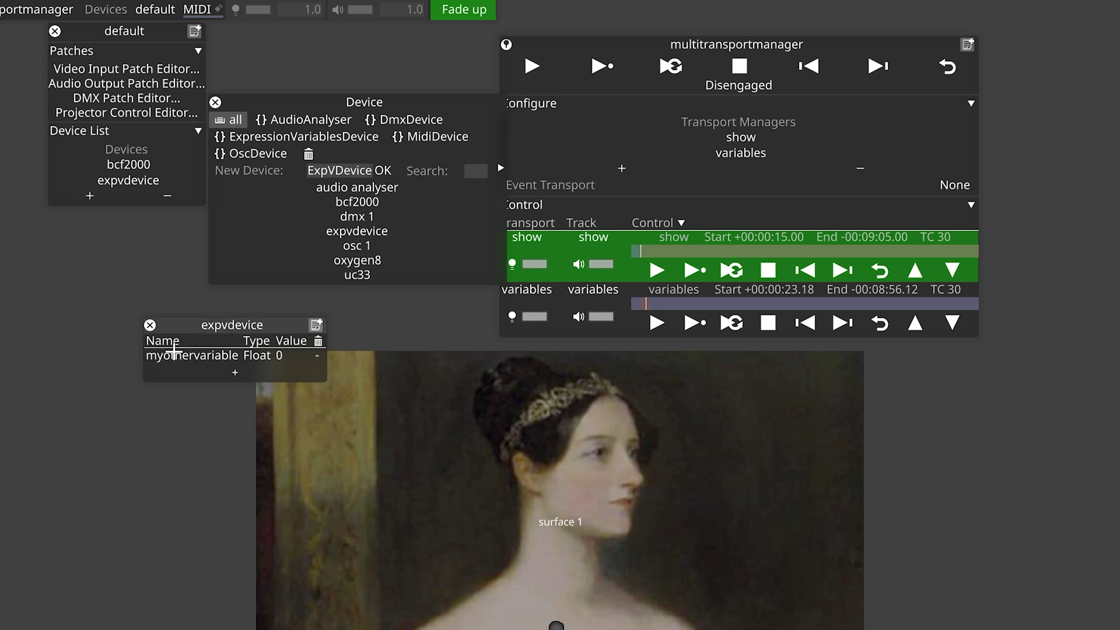
pyautogui.click(285, 354)
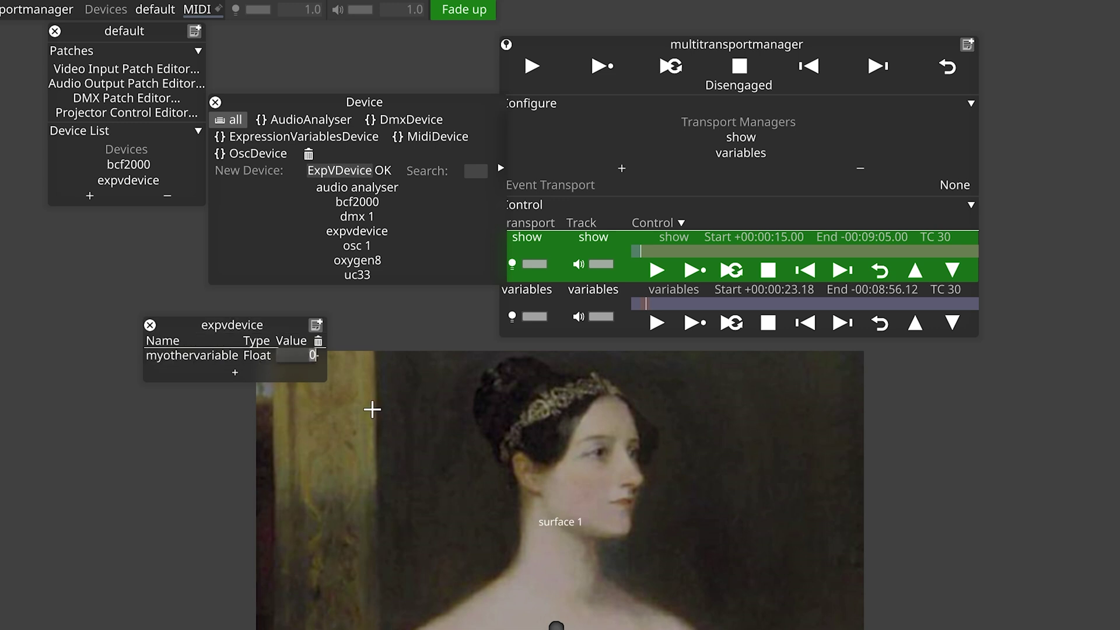
pyautogui.press('Return')
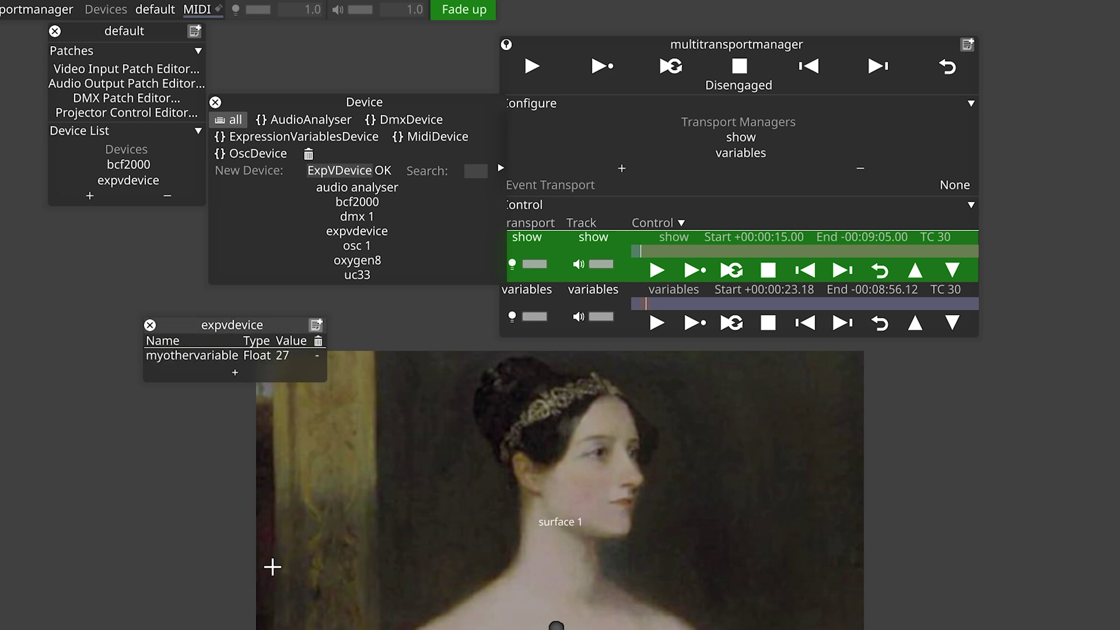